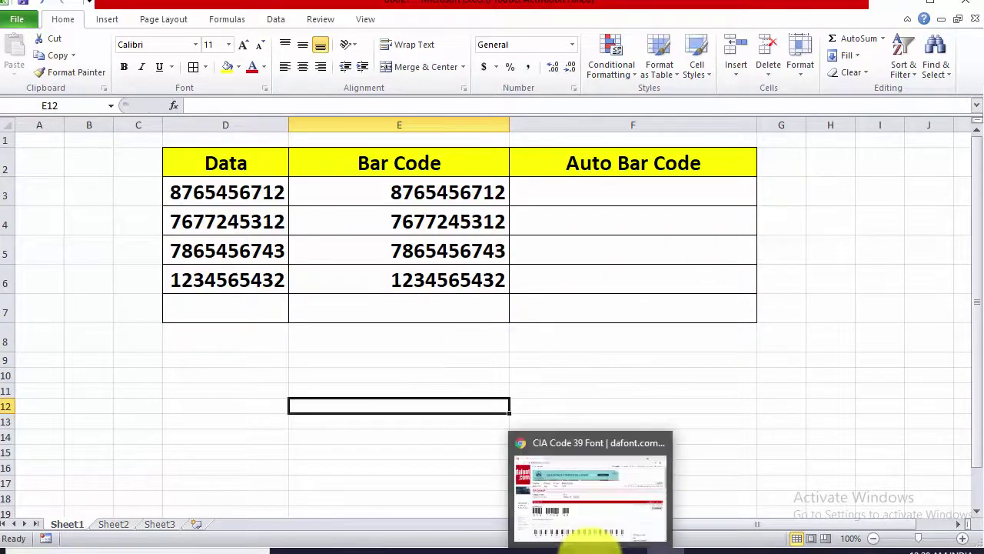
# Download the CIA Code 39 barcode font from its dafont.com page
pyautogui.click(588, 542)
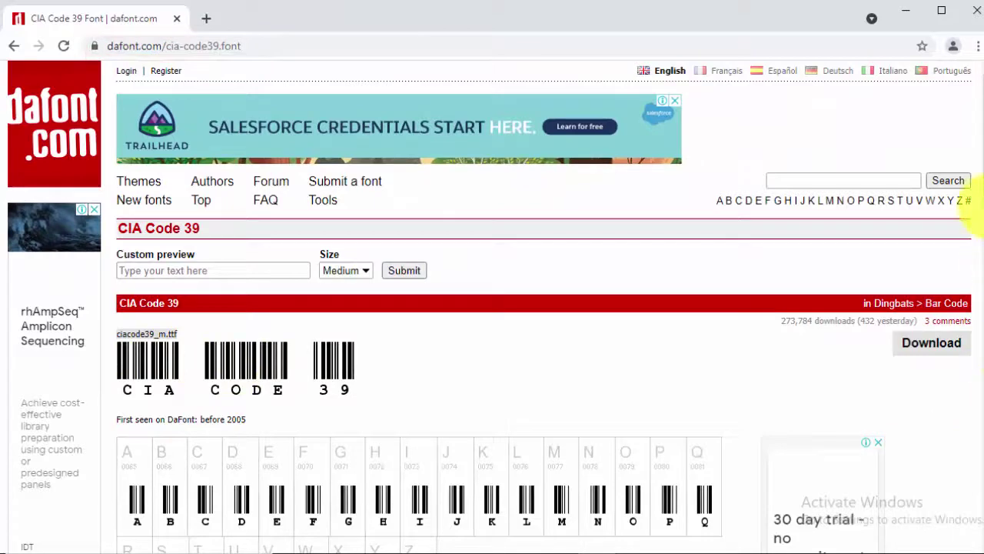
pyautogui.scroll(-3, 970, 215)
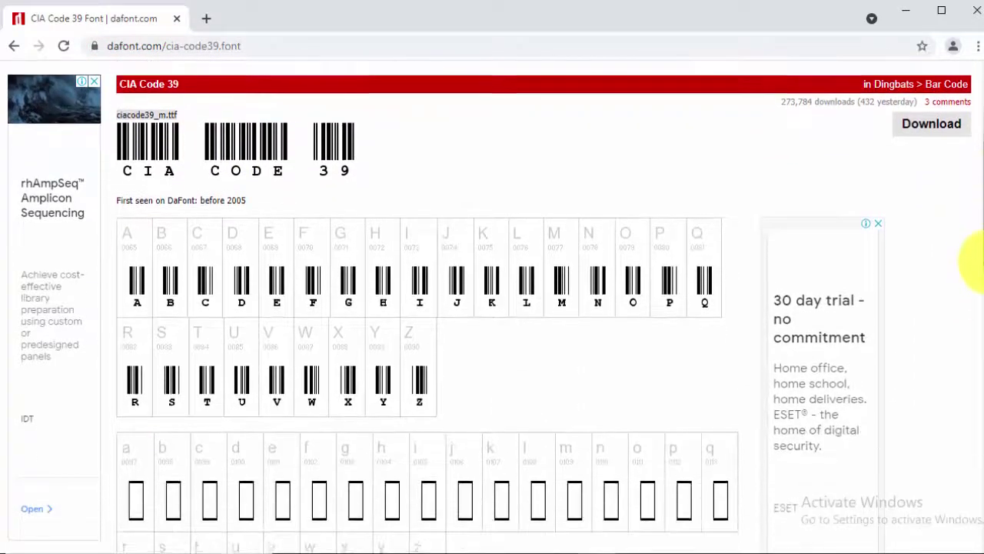
pyautogui.scroll(1, 954, 231)
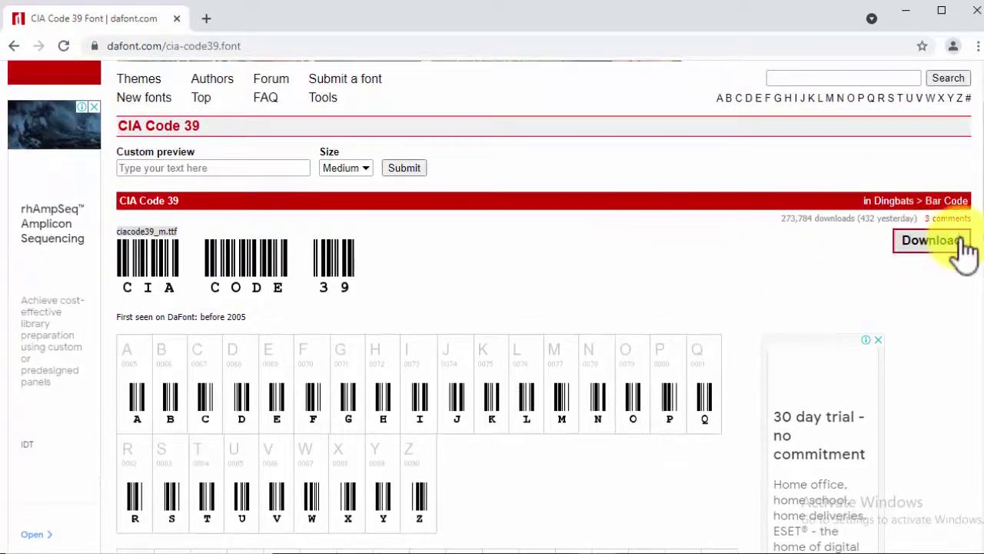
pyautogui.click(932, 241)
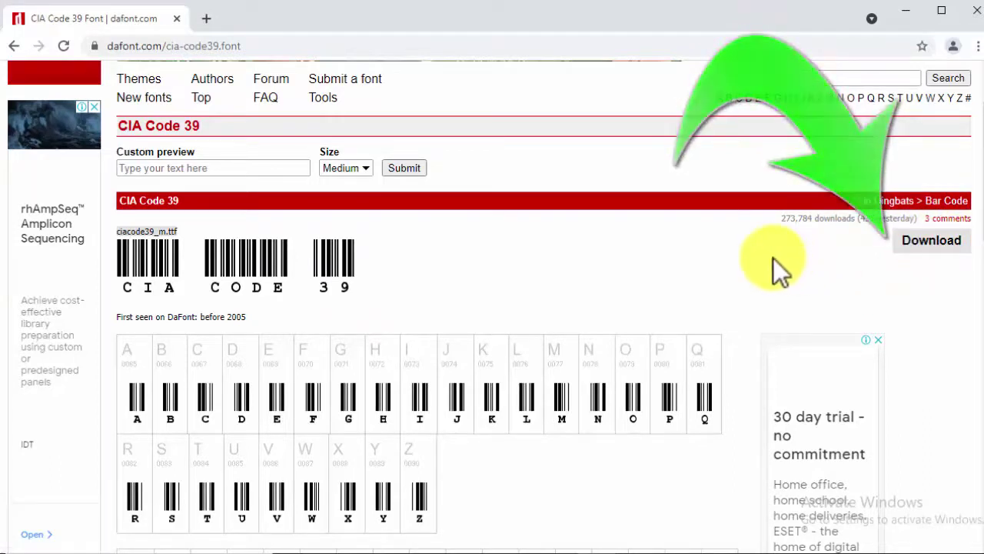
# Find the downloaded cia_code39 ZIP in the Downloads folder and return to Excel
pyautogui.click(911, 23)
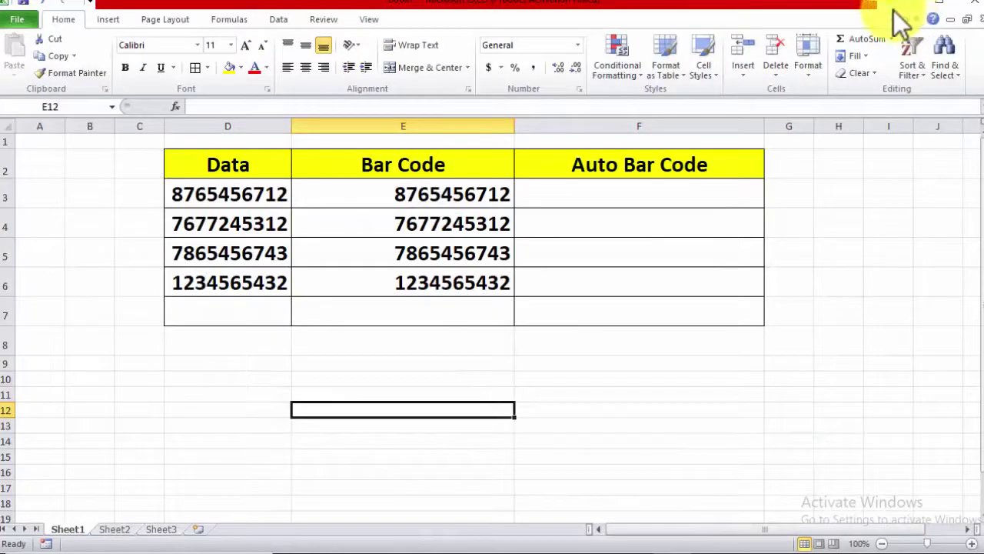
pyautogui.click(917, 9)
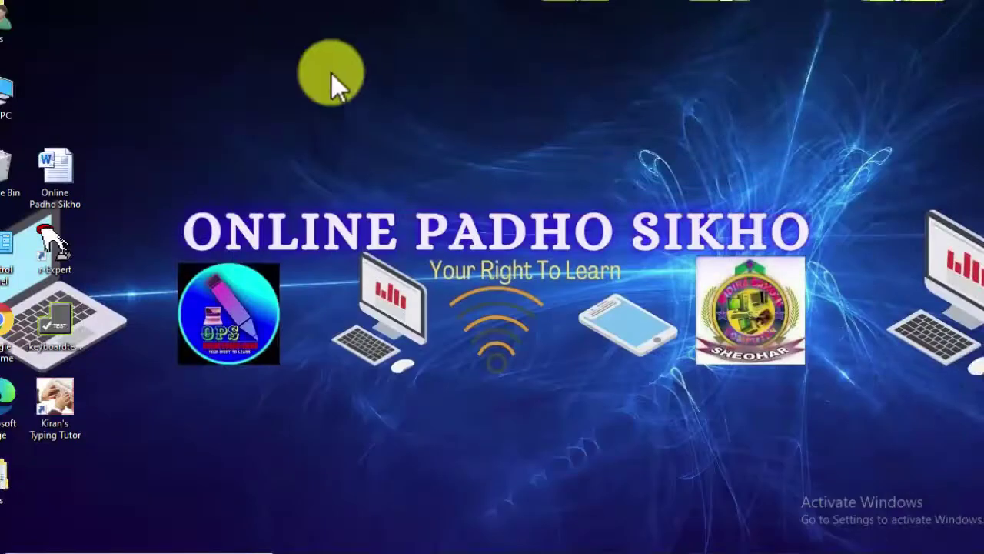
pyautogui.doubleClick(6, 35)
pyautogui.doubleClick(437, 173)
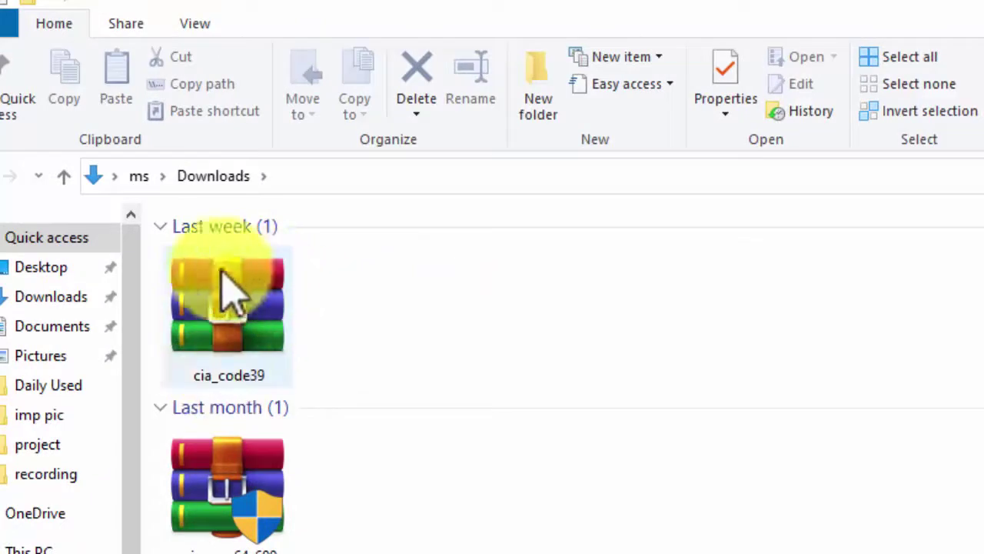
pyautogui.moveTo(220, 325)
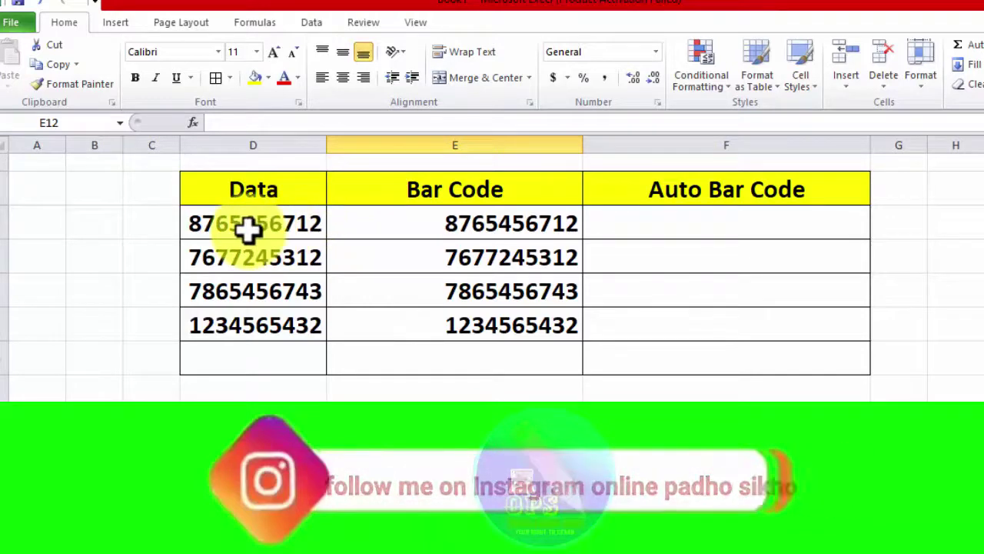
# Set the font of Bar Code cells E3:E6 to CIA Code 39 Medium
pyautogui.hotkey('ctrl', 'Up')
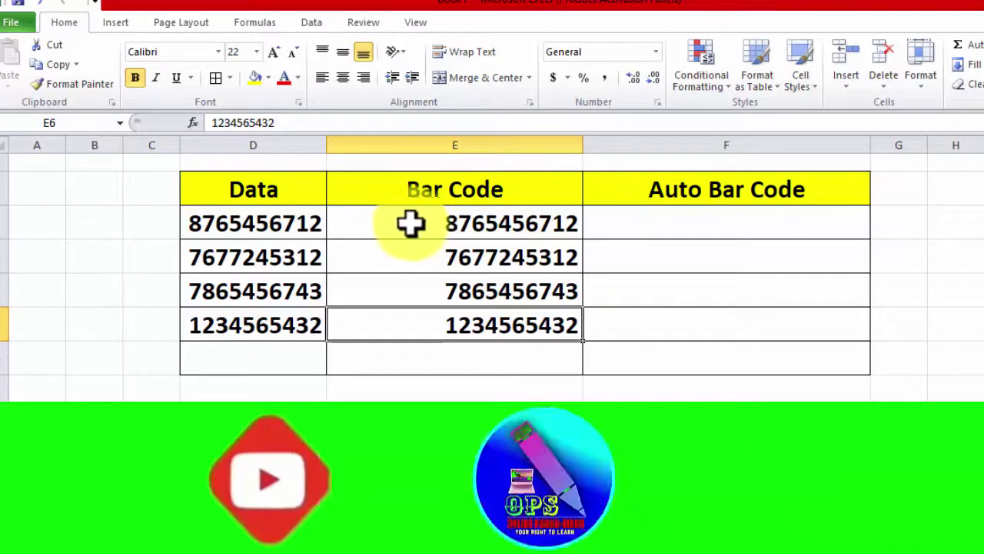
pyautogui.moveTo(415, 223); pyautogui.dragTo(415, 312)
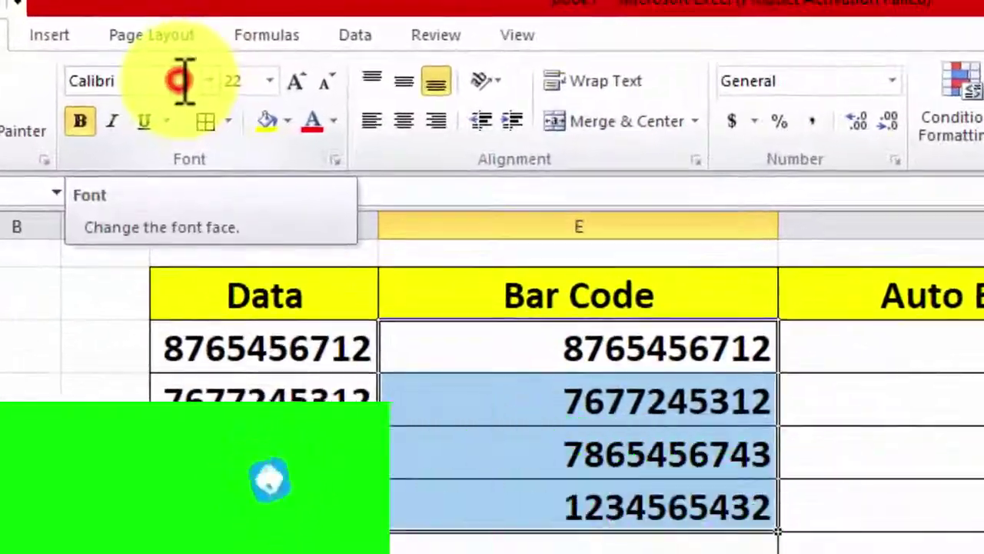
pyautogui.click(194, 59)
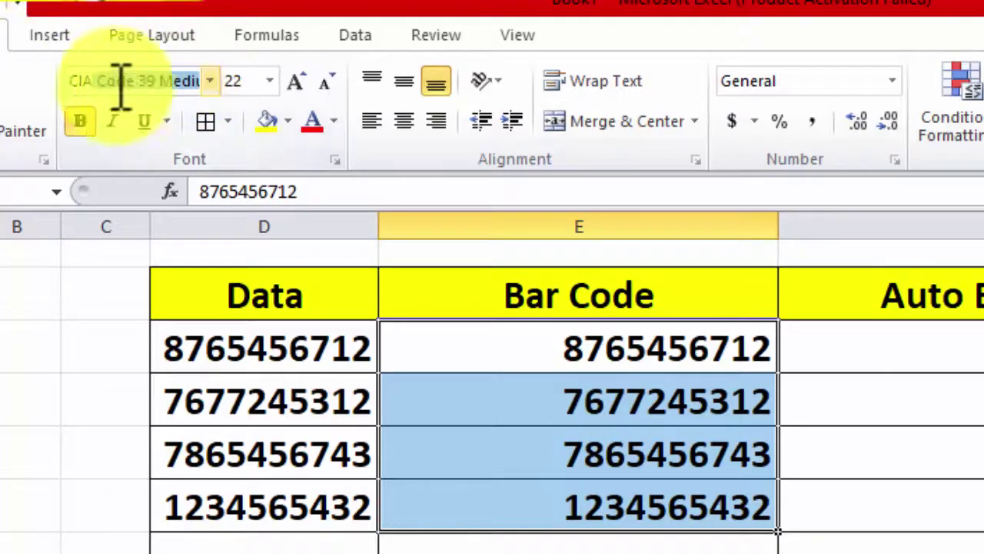
pyautogui.click(210, 80)
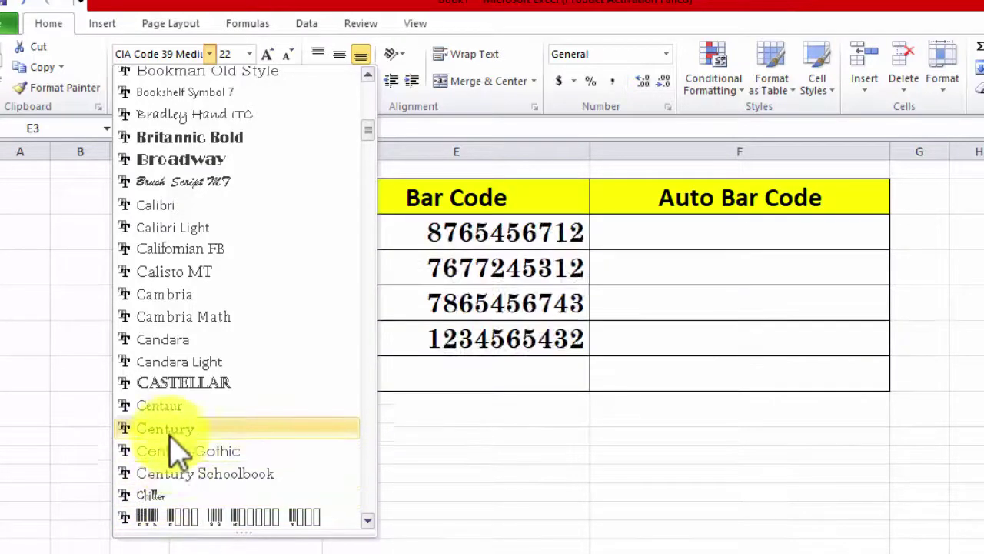
pyautogui.click(184, 517)
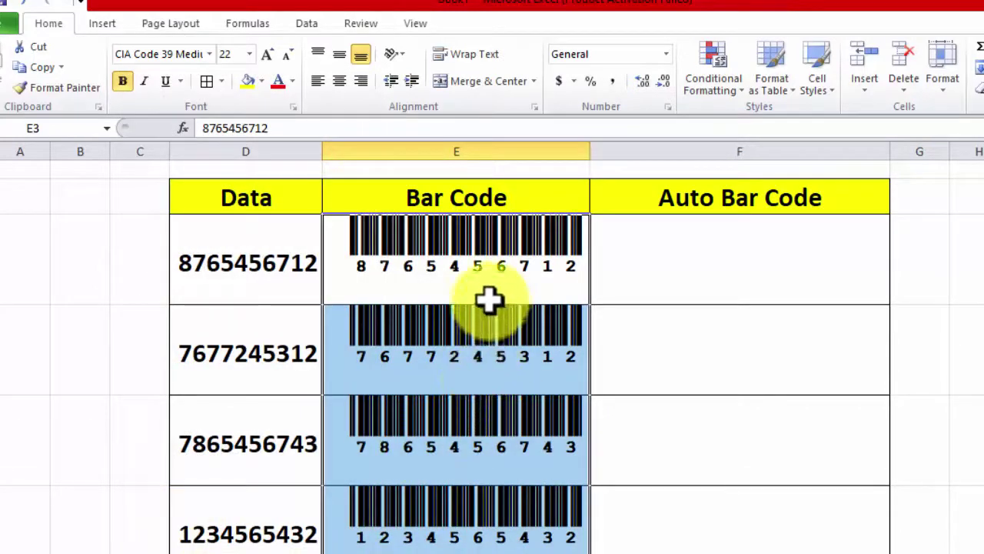
pyautogui.click(607, 355)
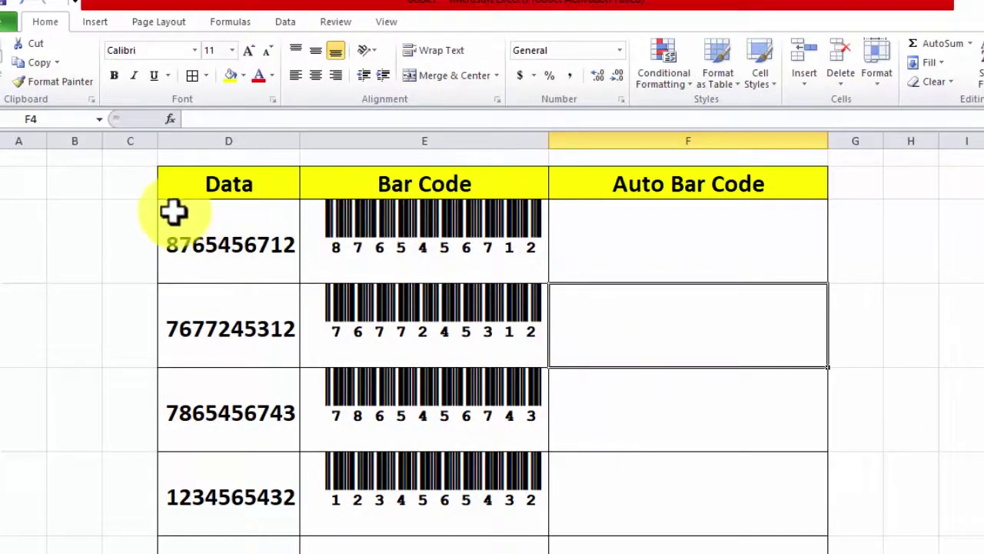
pyautogui.click(182, 245)
pyautogui.doubleClick(183, 244)
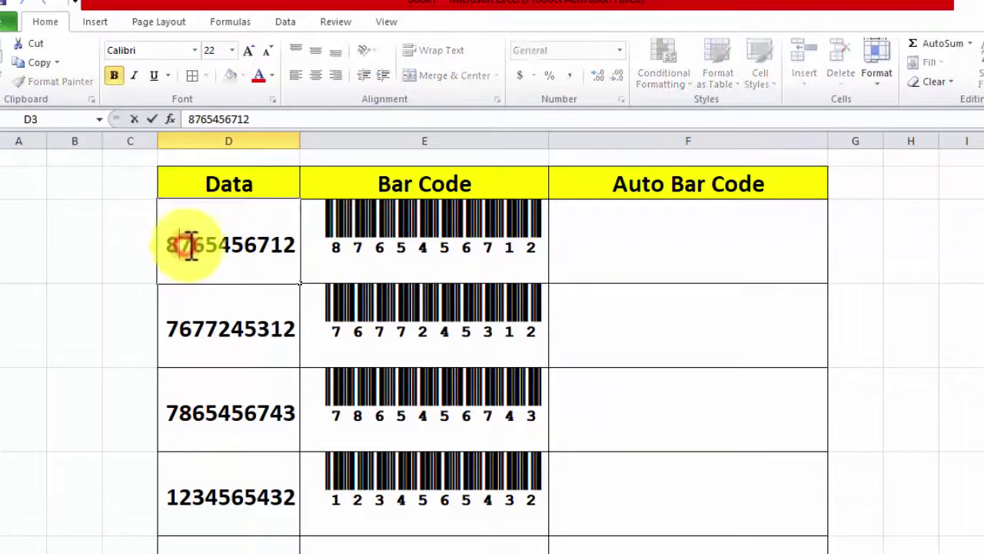
pyautogui.click(362, 246)
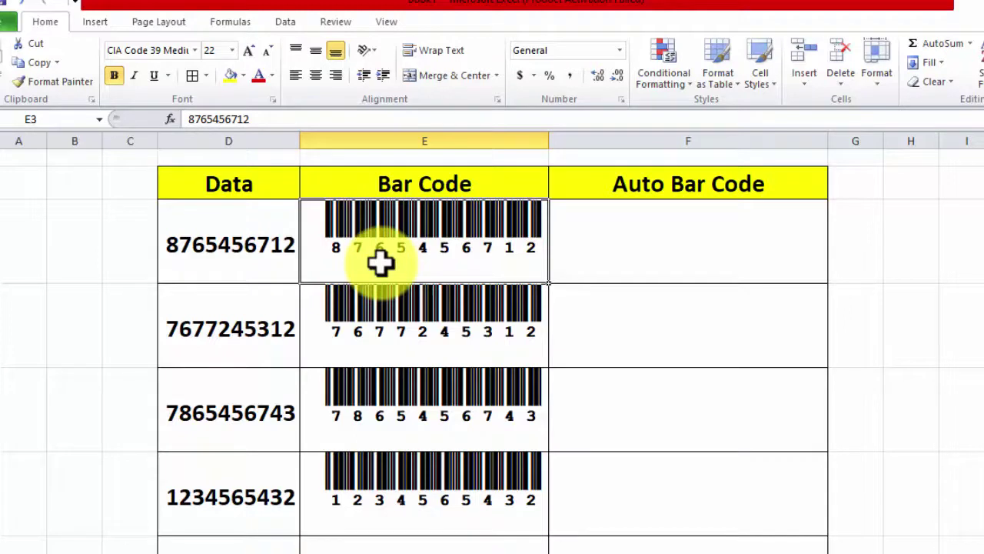
pyautogui.click(630, 243)
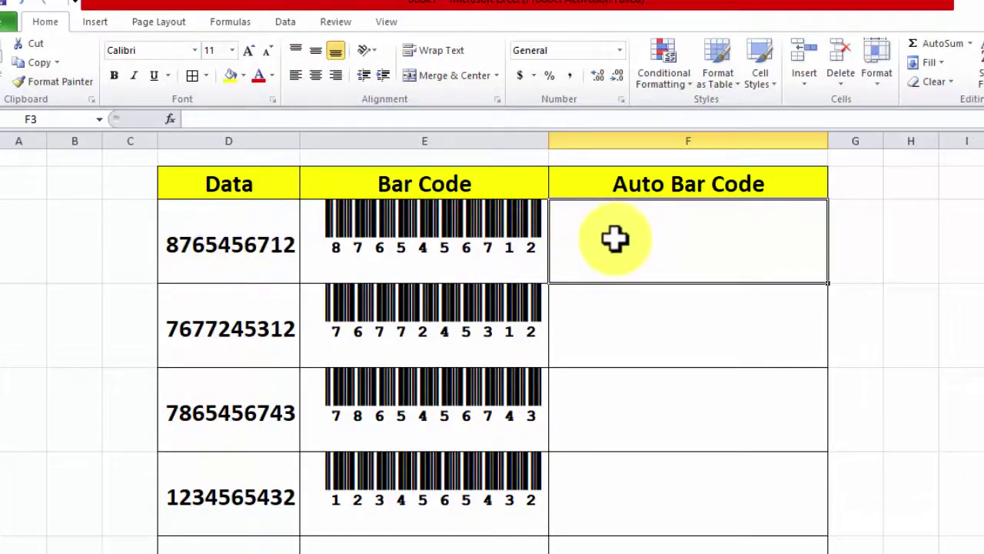
# Enter the formula =+D3 in F3 to link the first Data number
pyautogui.write('+')
pyautogui.click(220, 233)
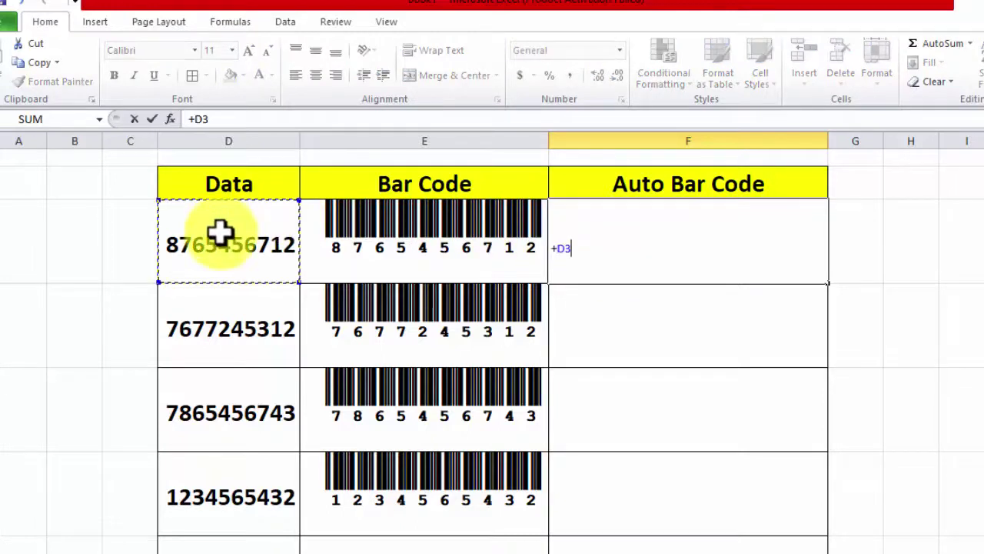
pyautogui.press('Return')
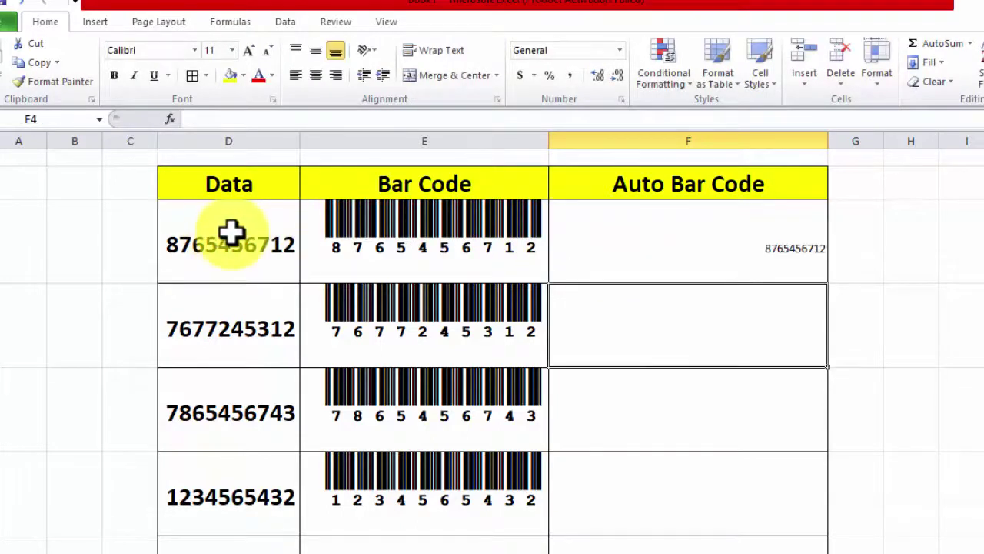
pyautogui.click(715, 236)
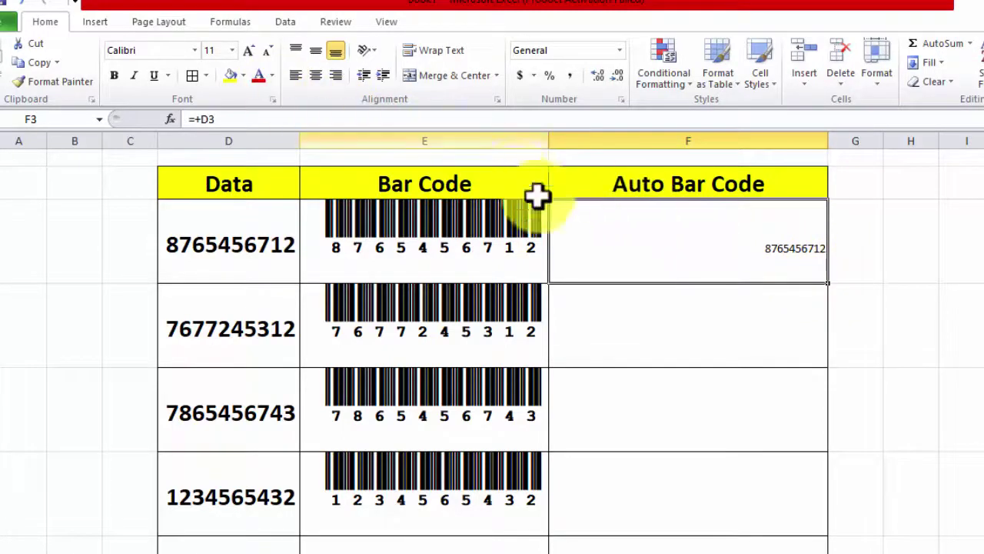
# Format Auto Bar Code cells F3:F6 at font size 22 in bold
pyautogui.moveTo(655, 219); pyautogui.dragTo(672, 519)
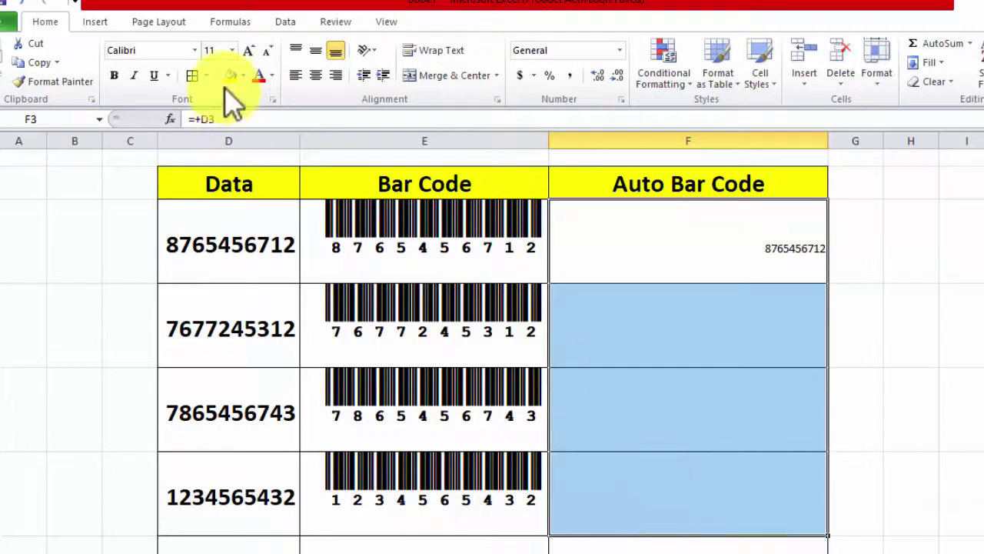
pyautogui.click(215, 51)
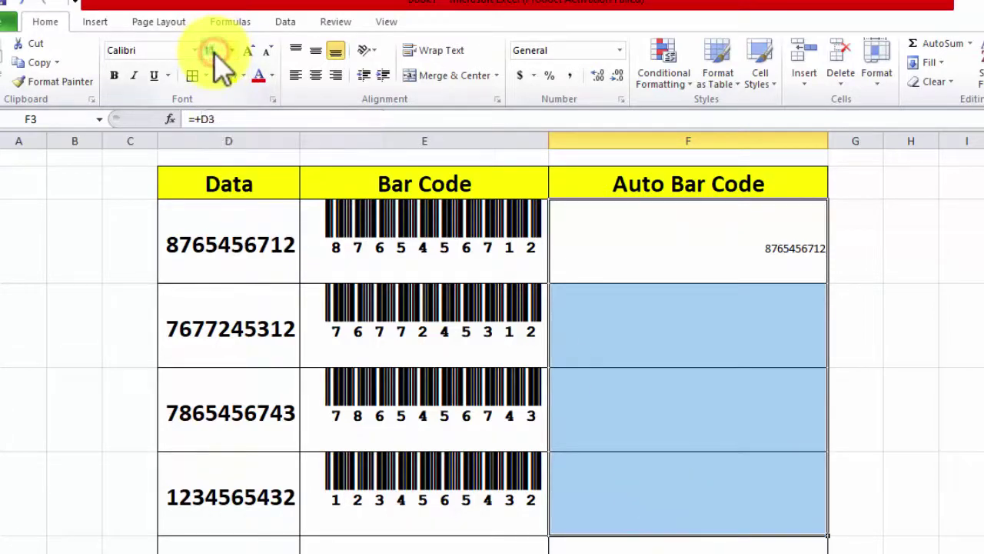
pyautogui.write('22')
pyautogui.click(114, 75)
pyautogui.click(629, 356)
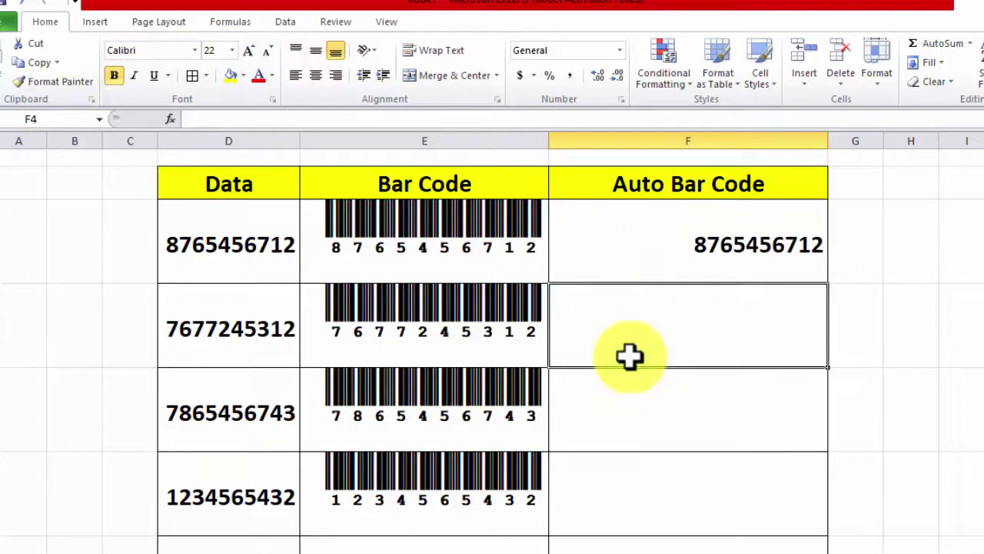
# Fill the F3 link formula down through F6
pyautogui.click(681, 246)
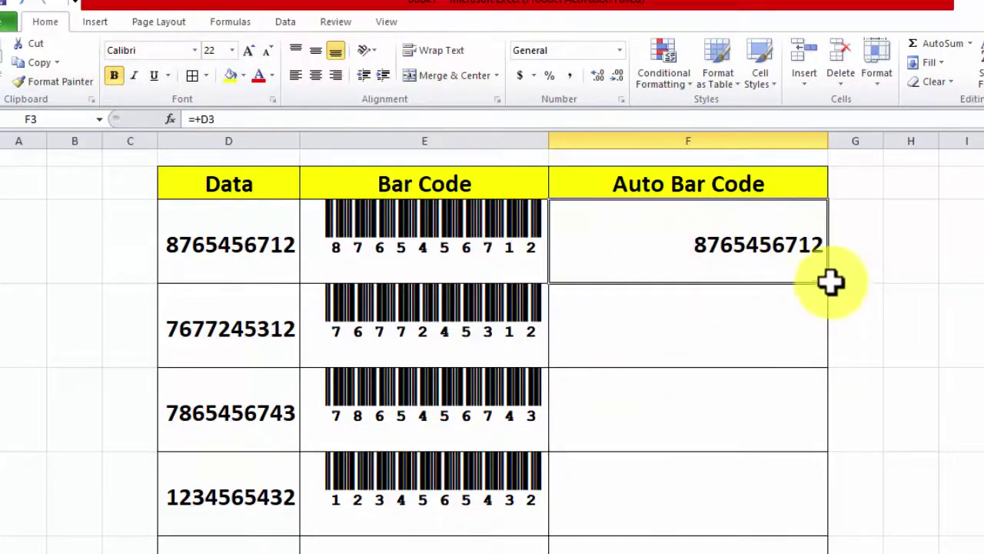
pyautogui.moveTo(828, 283); pyautogui.dragTo(828, 532)
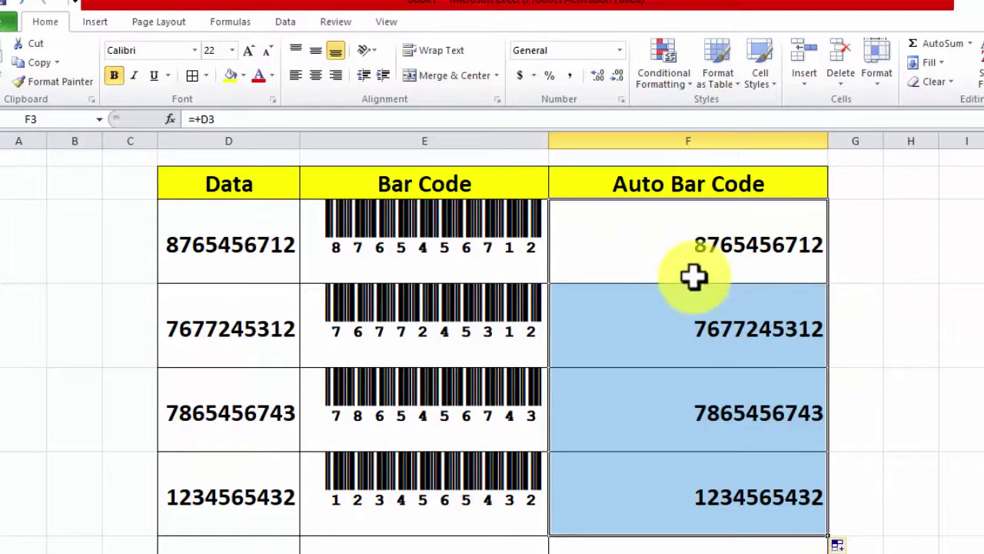
pyautogui.click(618, 339)
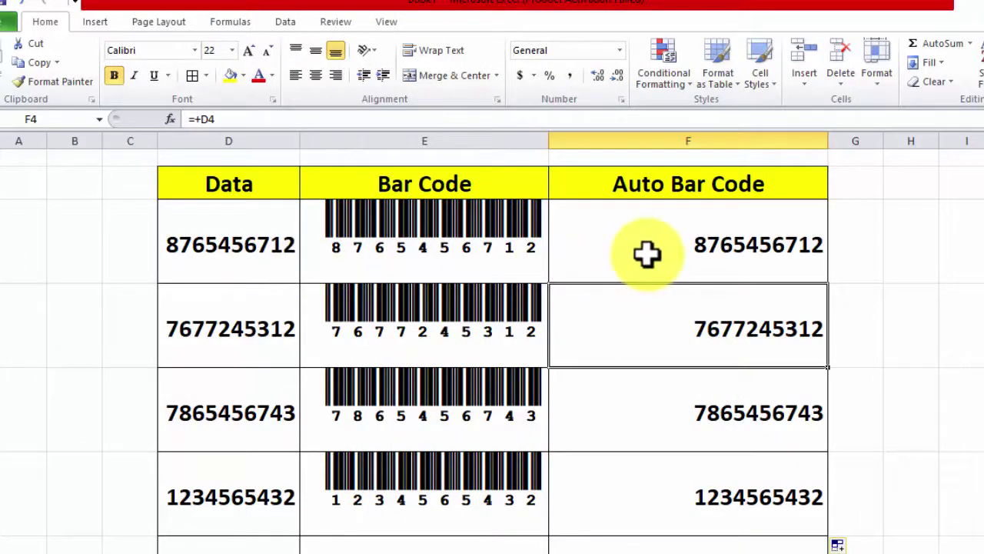
# Apply the CIA Code 39 font to Auto Bar Code cells F3:F6
pyautogui.click(707, 243)
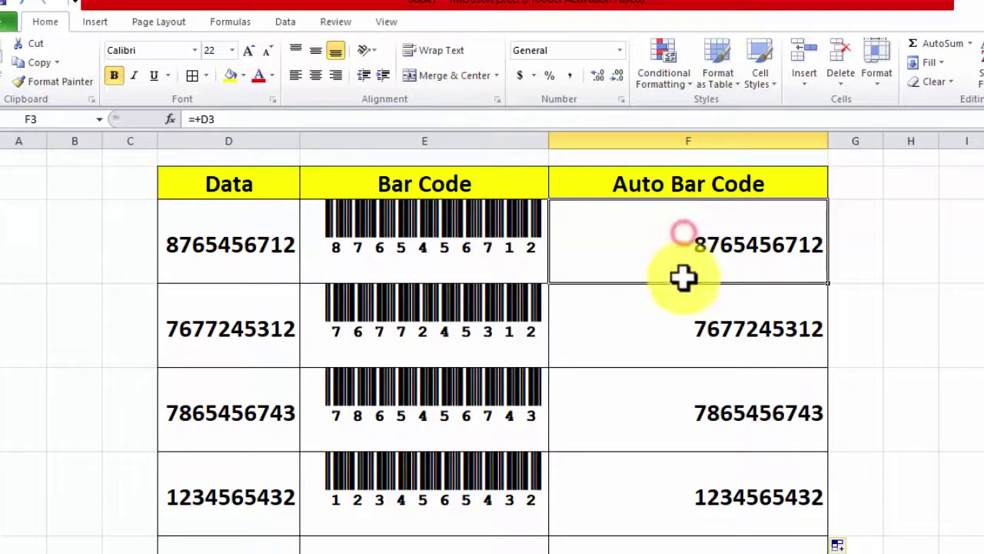
pyautogui.moveTo(683, 233); pyautogui.dragTo(687, 461)
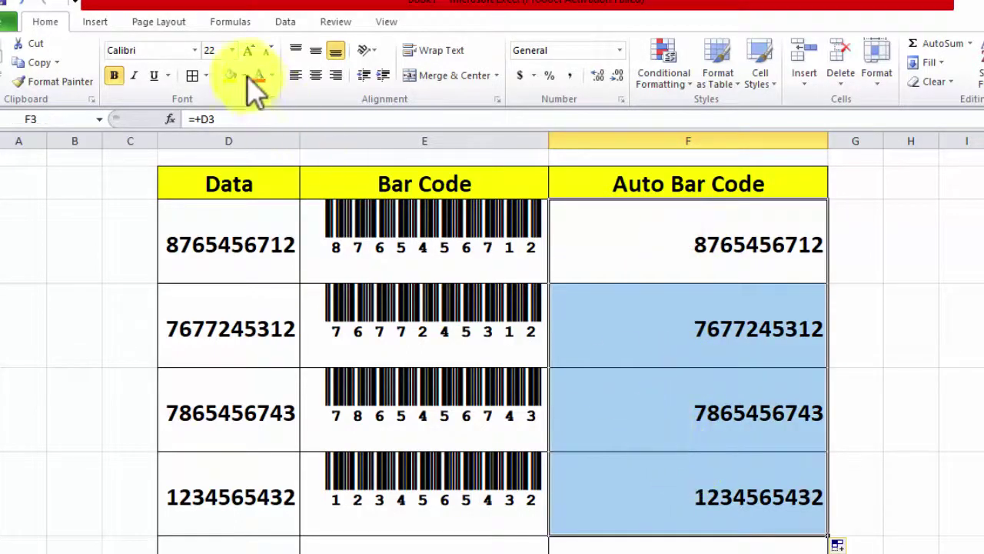
pyautogui.click(150, 47)
pyautogui.write('CIA Code 39 Medi')
pyautogui.press('Return')
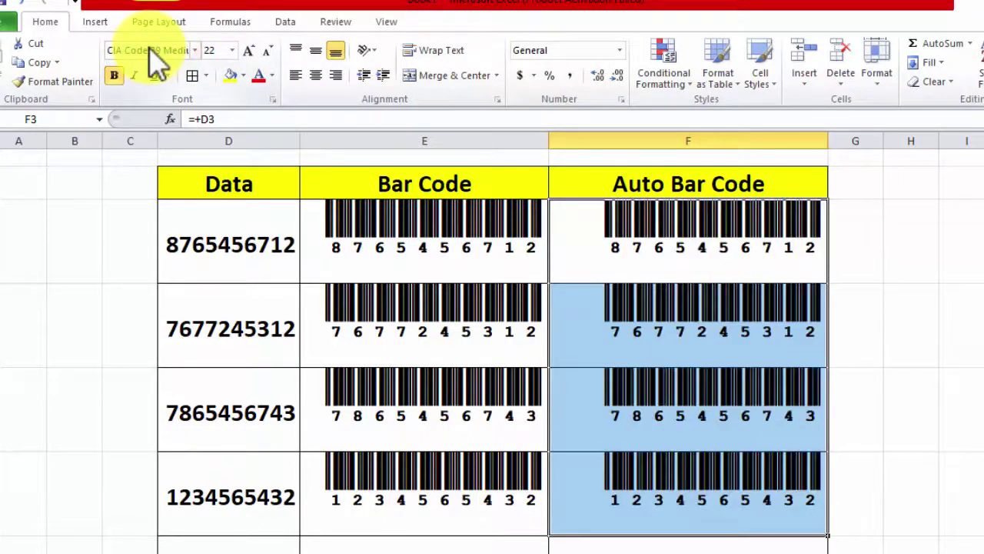
pyautogui.click(600, 244)
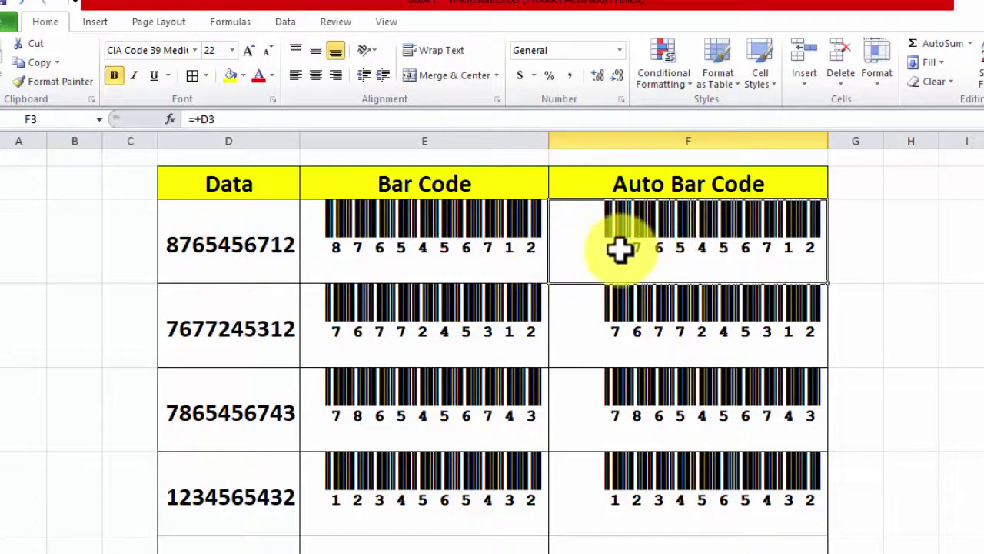
# Edit D3 to A765456712, then to ABT765456712, updating its linked barcode
pyautogui.doubleClick(177, 246)
pyautogui.write('A')
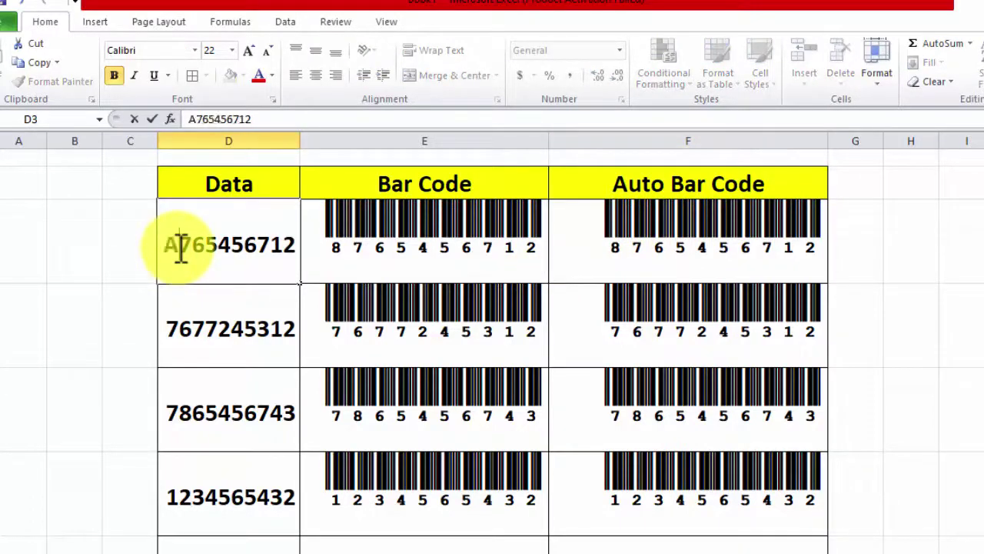
pyautogui.press('Return')
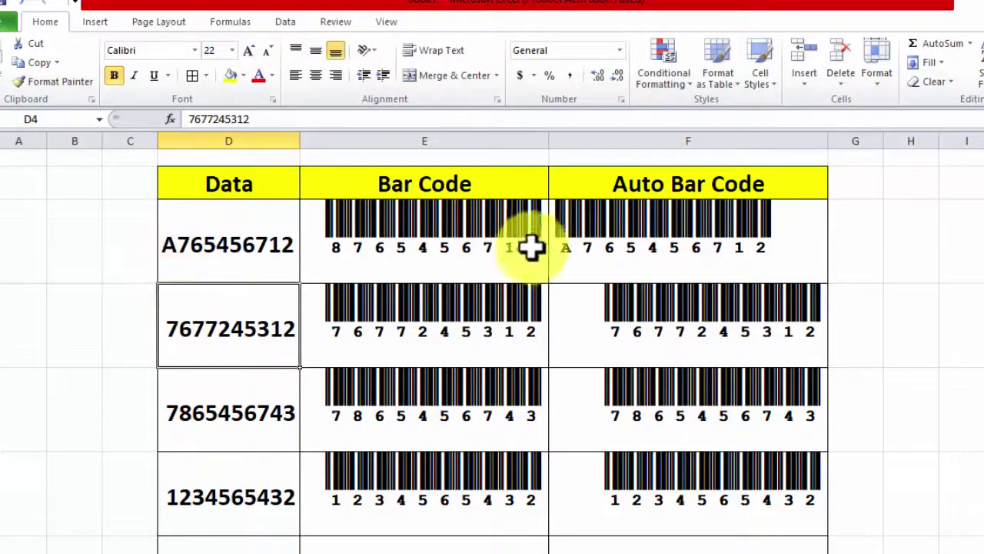
pyautogui.doubleClick(178, 246)
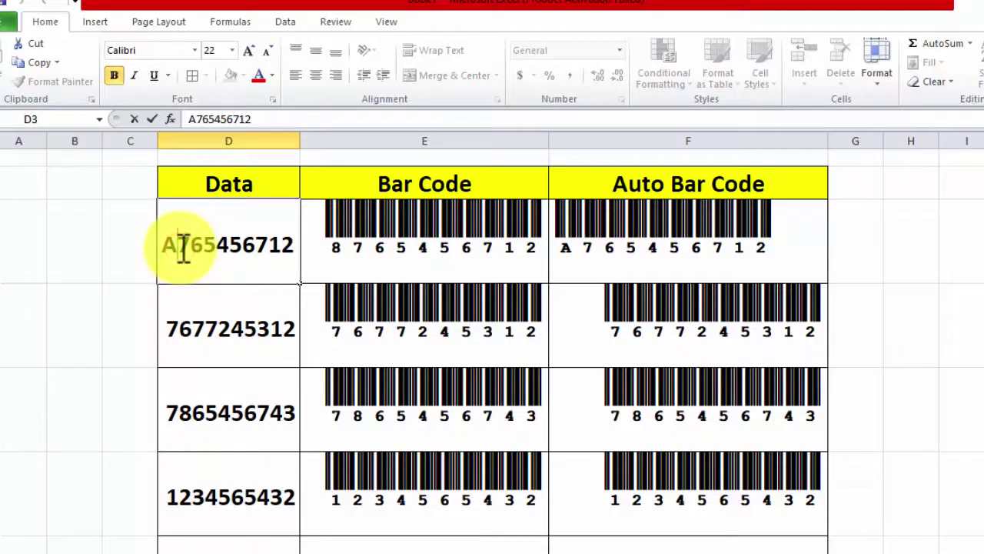
pyautogui.write('BT')
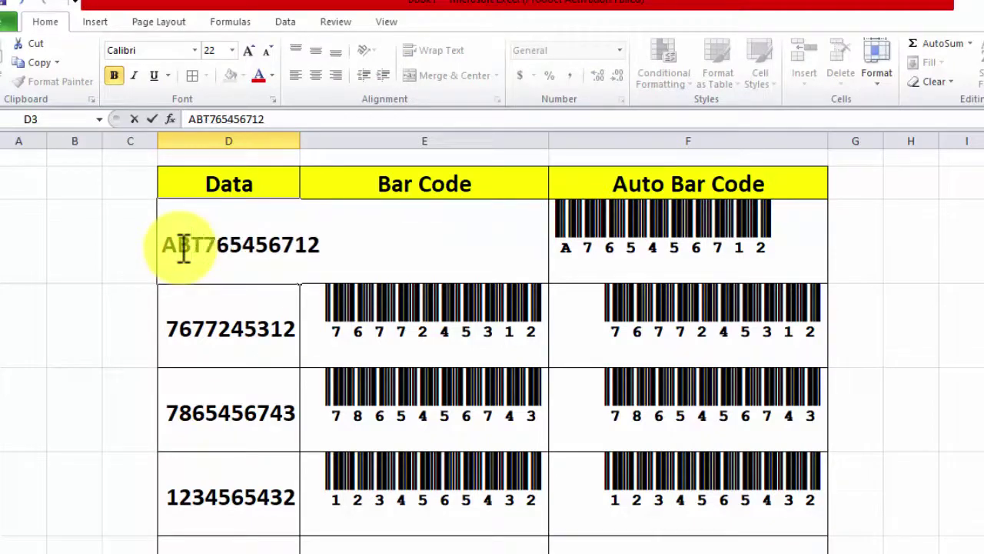
pyautogui.press('Return')
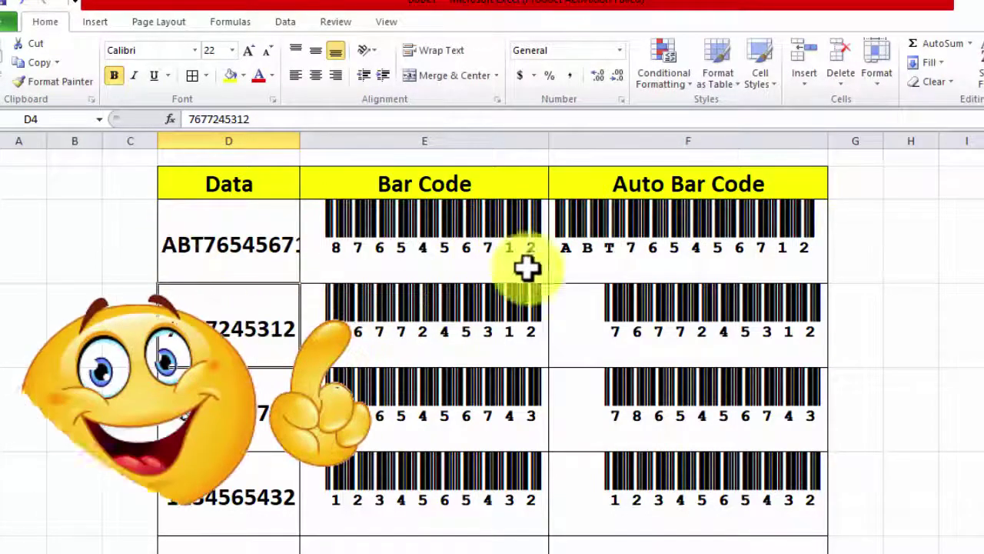